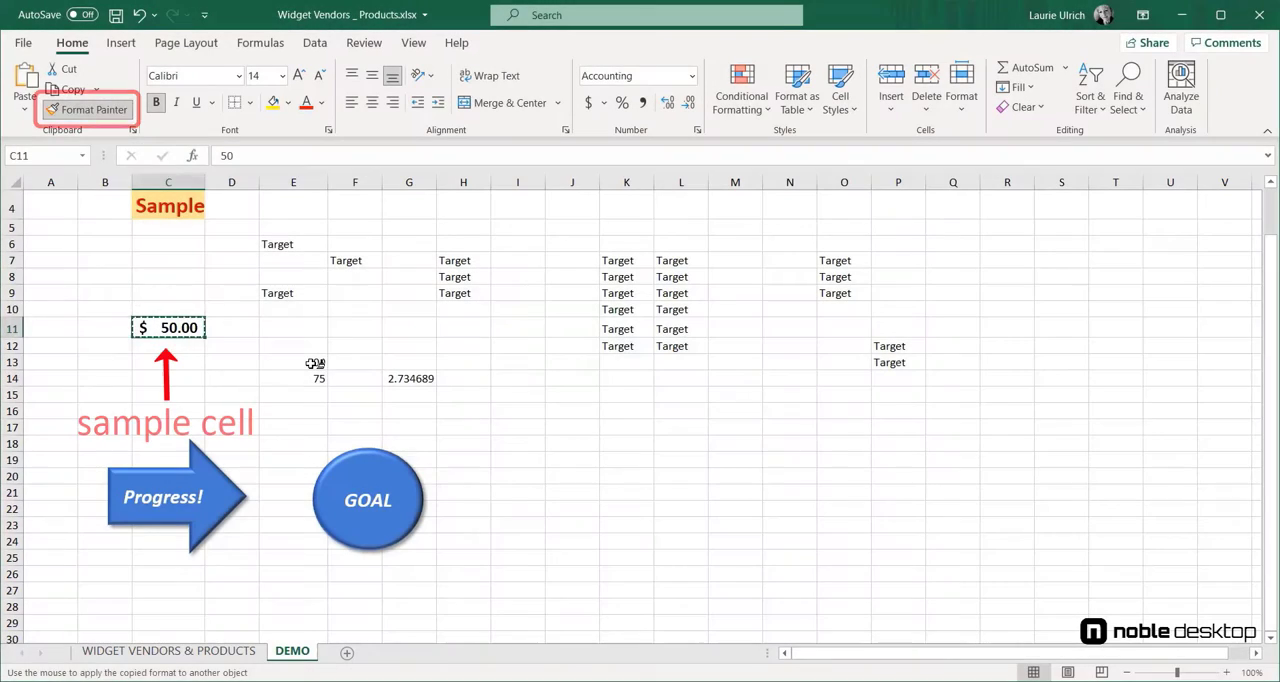
Step: Copy the bold accounting format of C11 to E13, and from E13 to G14, with Format Painter
click(310, 363)
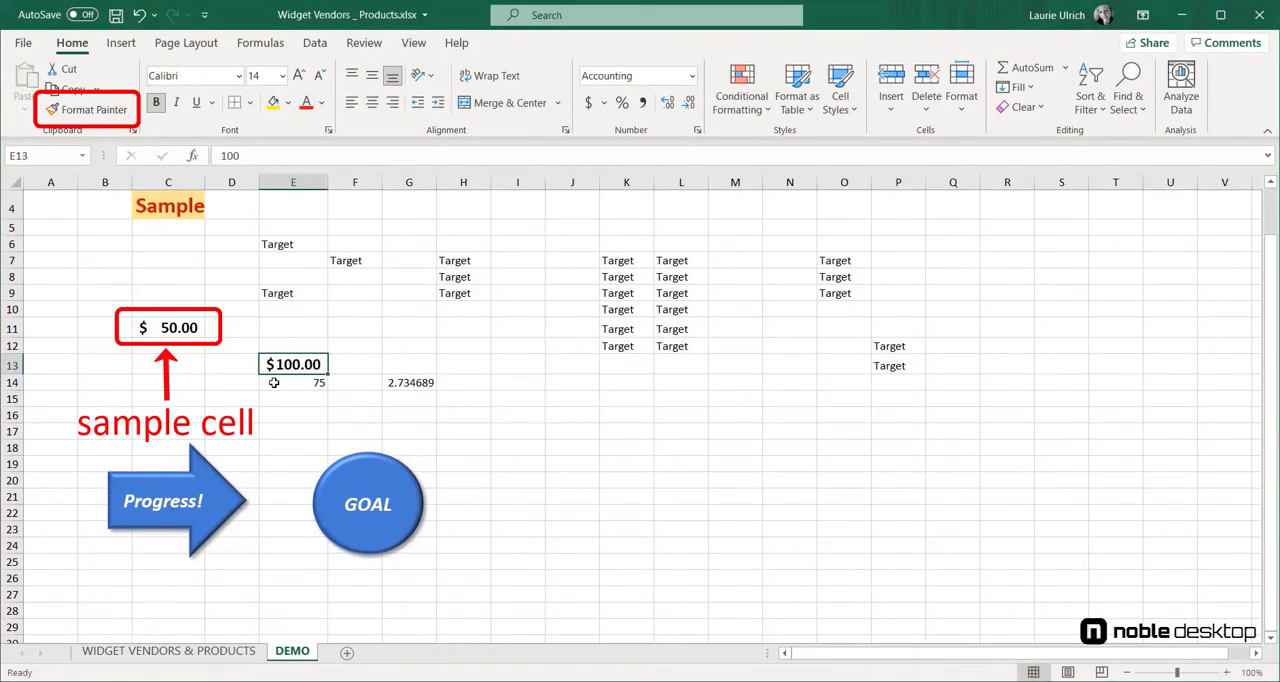
click(97, 112)
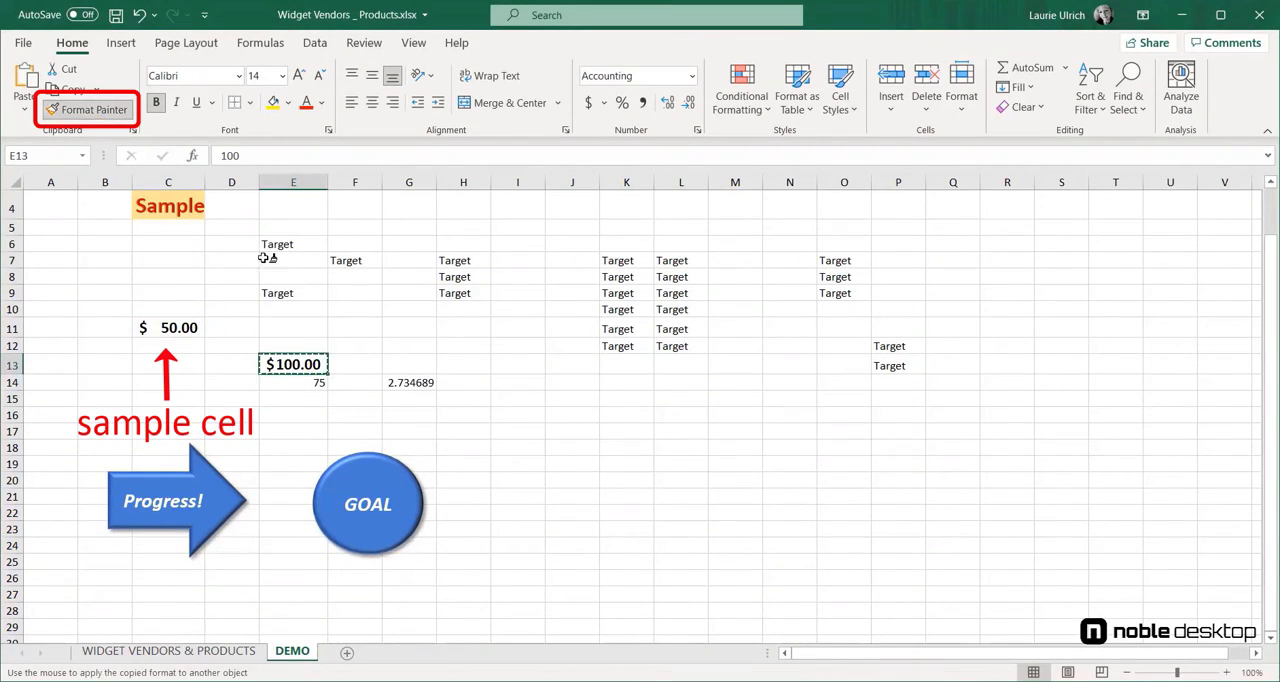
click(409, 383)
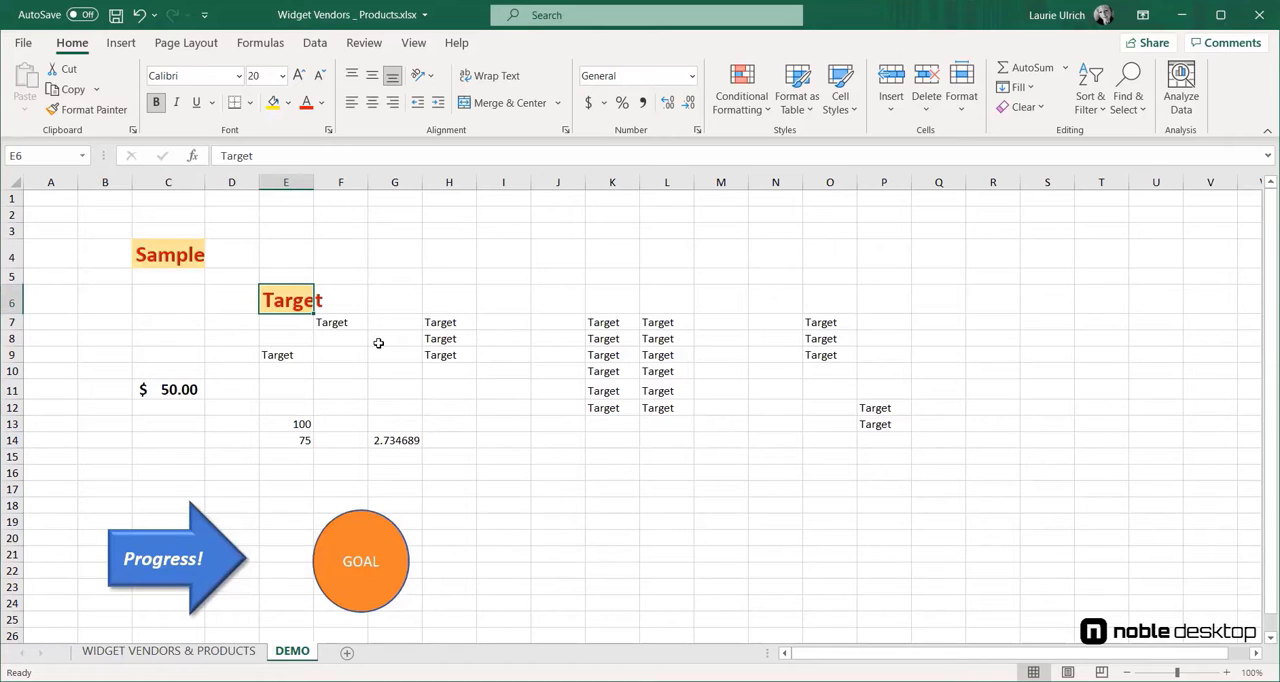
Step: Copy the formatting of the Sample cell C4 to the Target cells H7:H9 with Format Painter
click(170, 240)
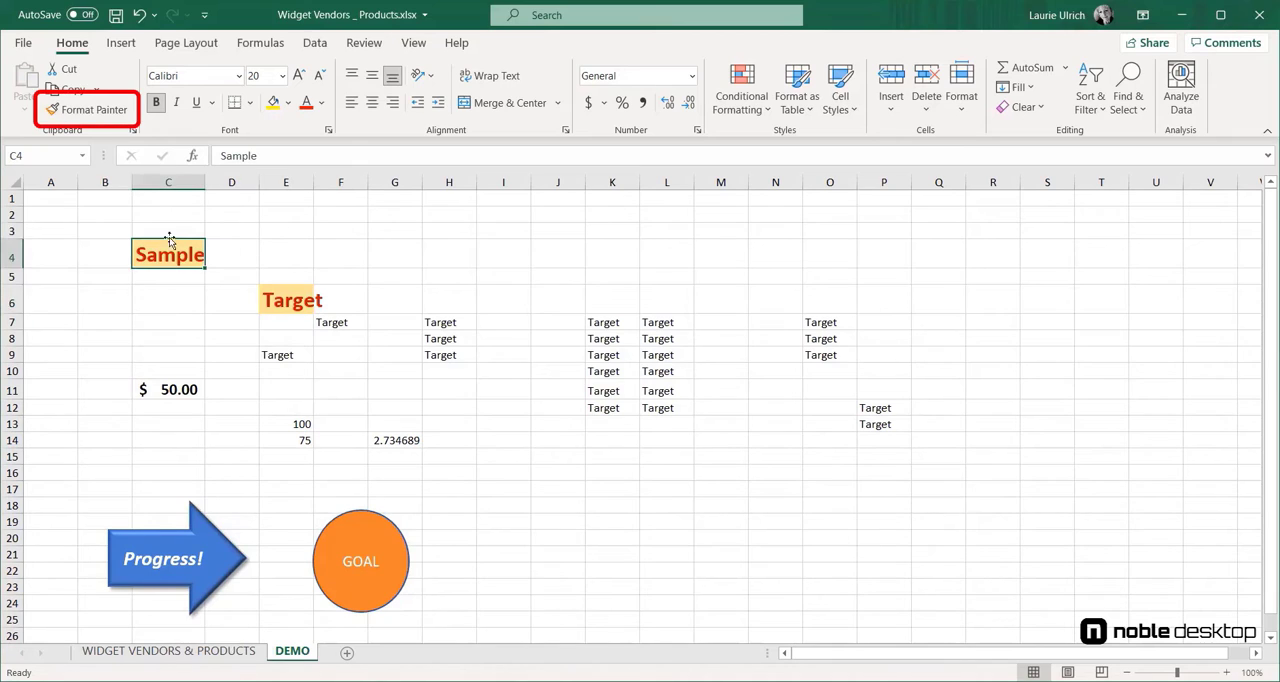
click(95, 110)
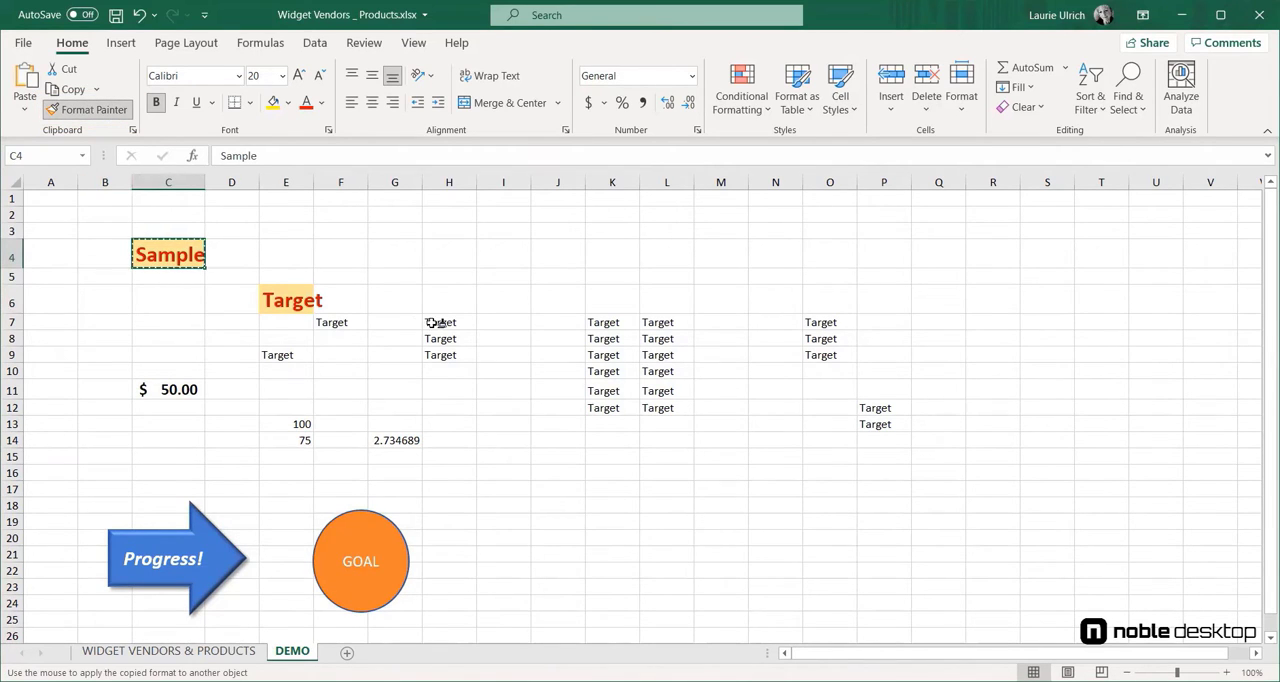
drag(434, 322, 440, 373)
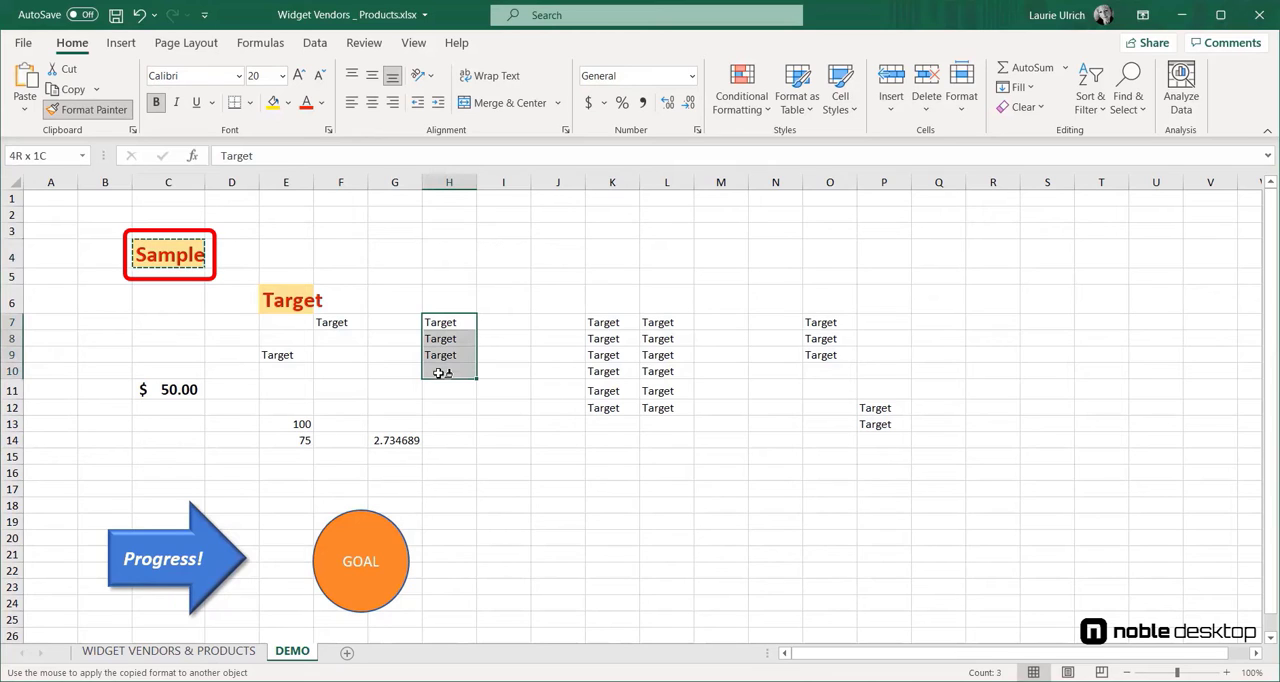
drag(440, 373, 448, 357)
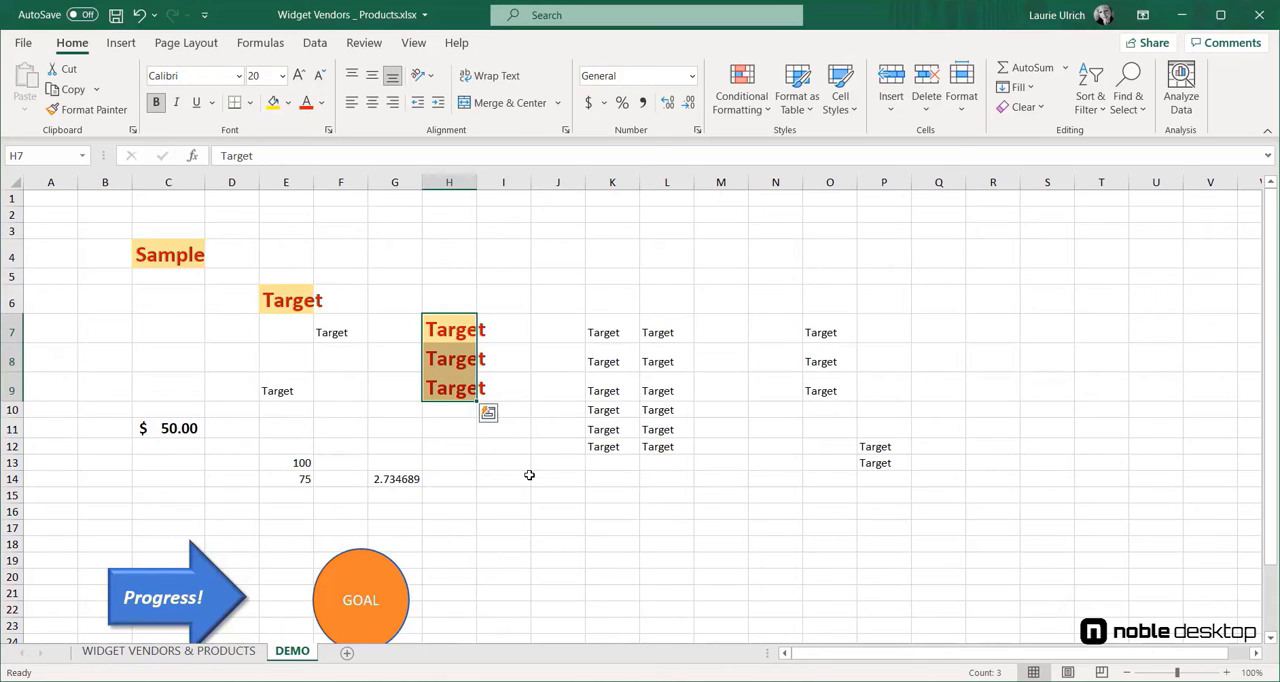
Step: Lock Format Painter on the Sample cell C4's formatting and apply it to K7, L9, O8, P12:P13 and K11:L12
click(168, 254)
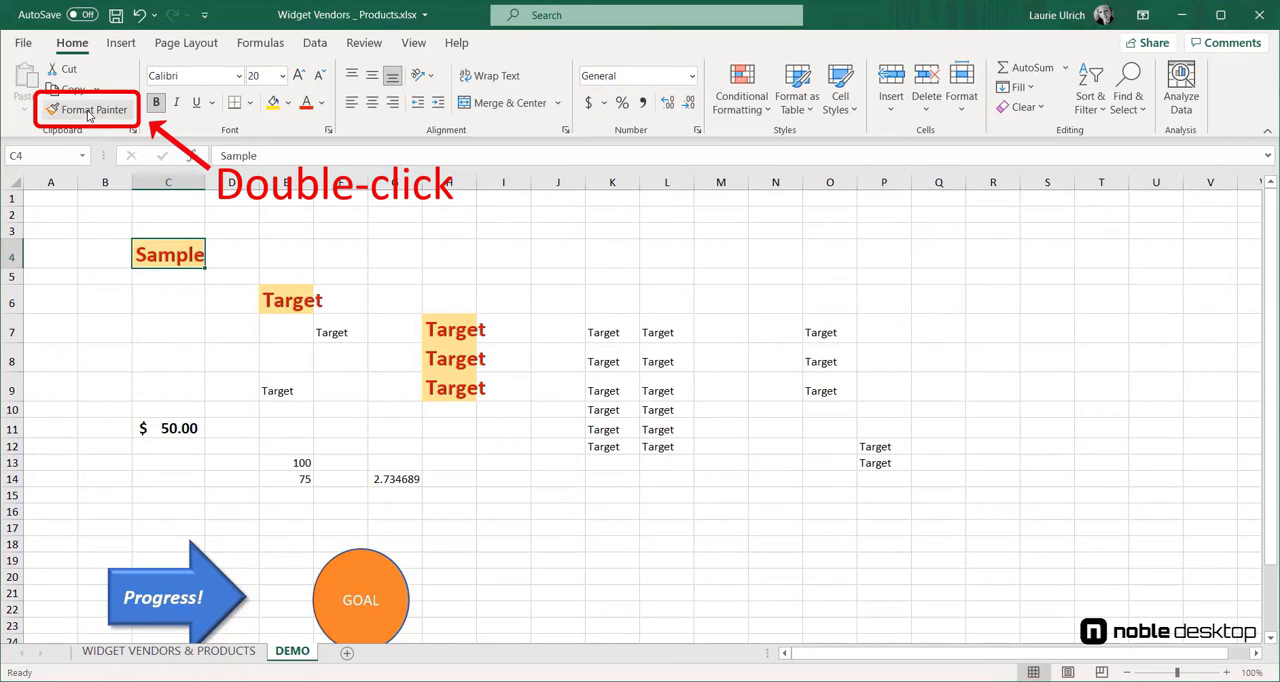
double_click(88, 112)
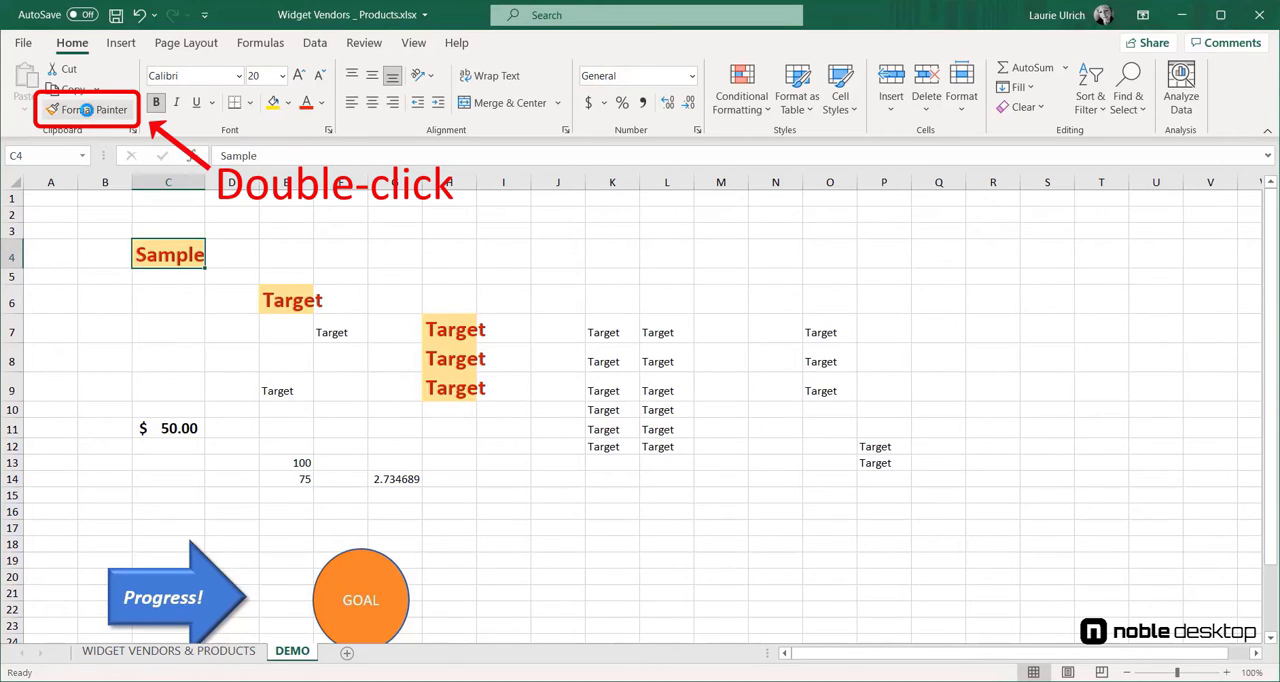
click(609, 327)
click(668, 390)
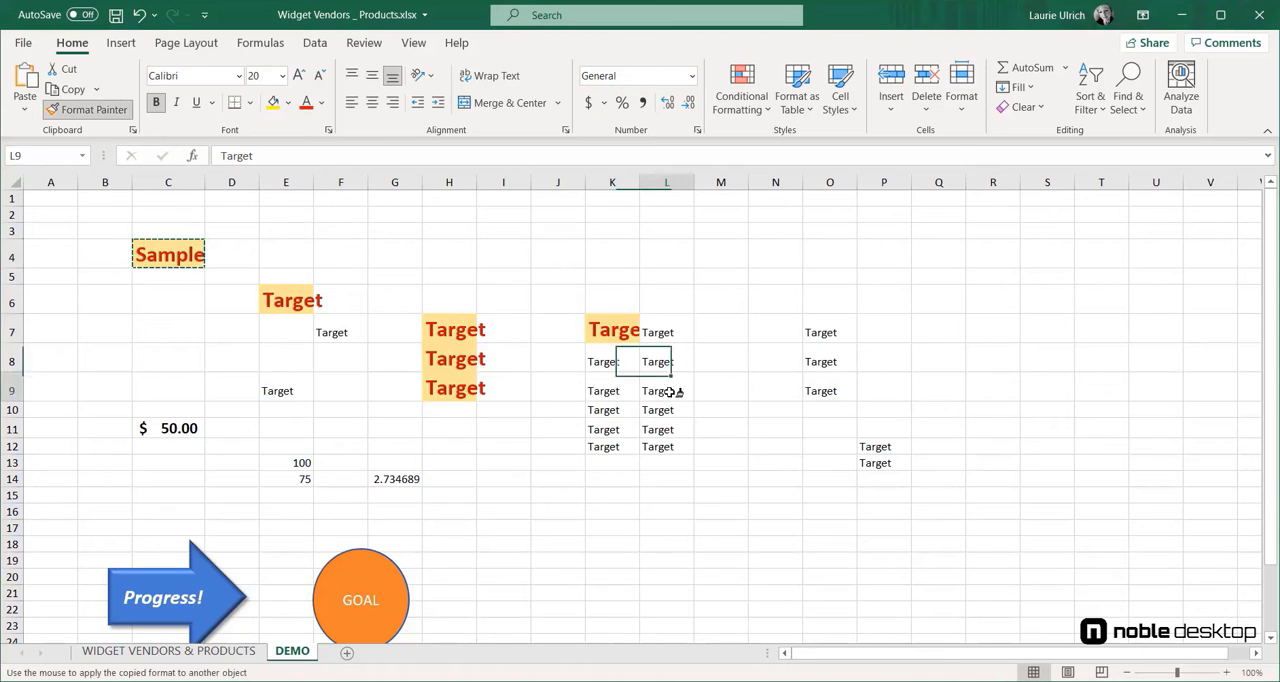
click(816, 363)
drag(884, 448, 884, 462)
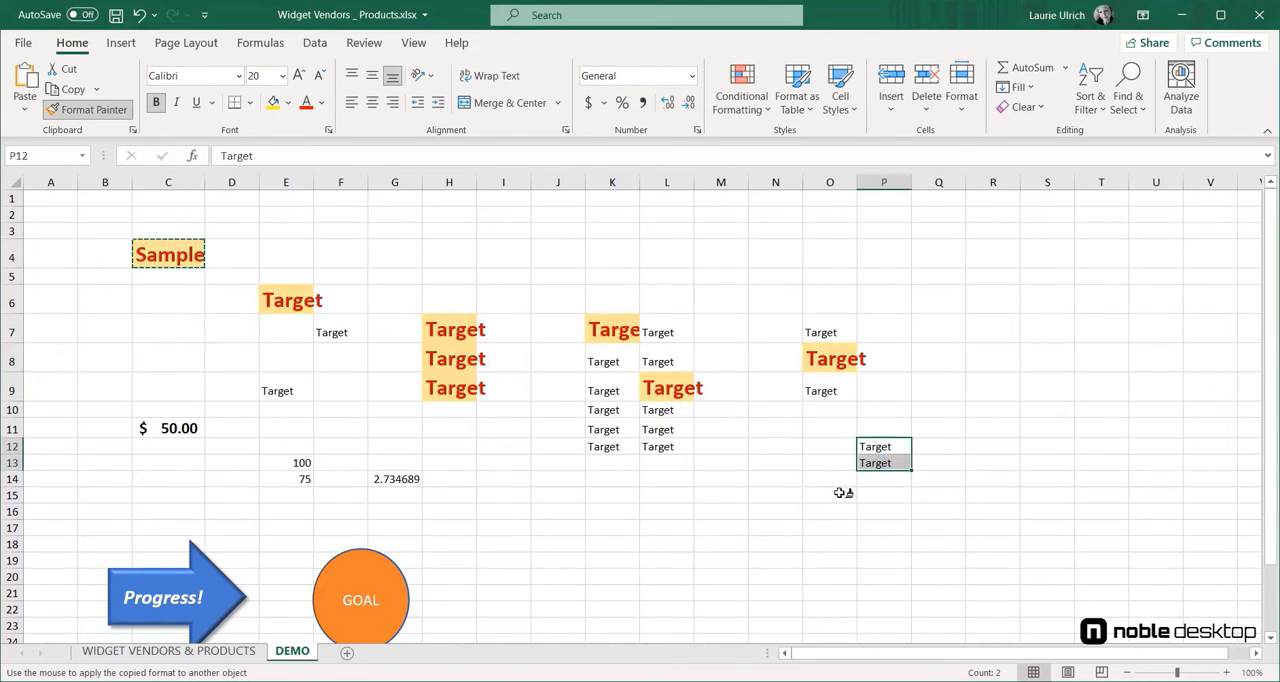
drag(608, 430, 650, 459)
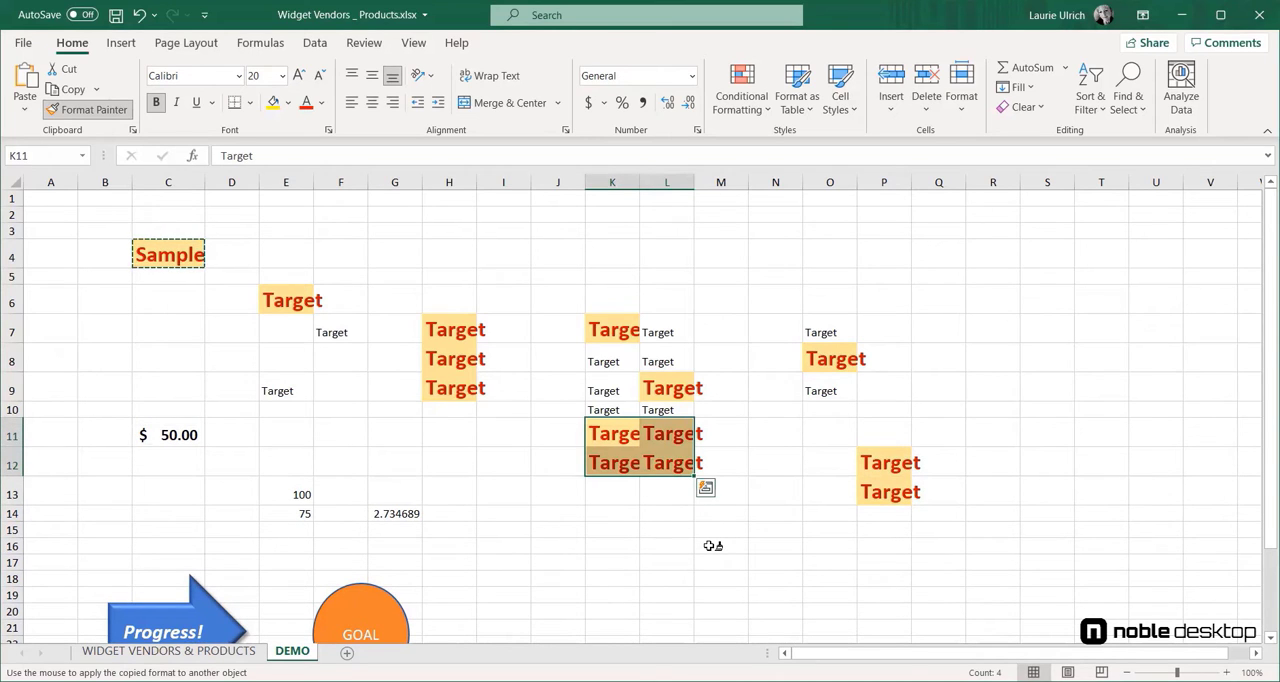
key(Escape)
Step: Copy the Progress! arrow's formatting to the GOAL circle with Format Painter
scroll(431, 287, down, 1)
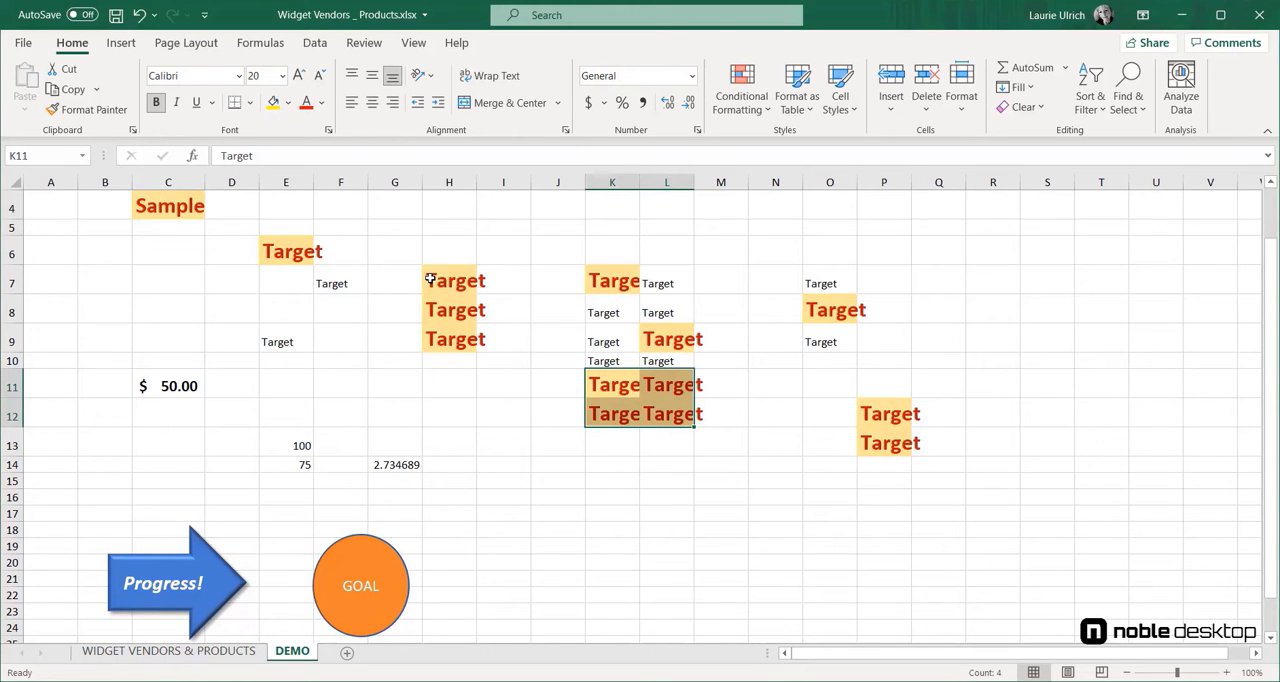
scroll(430, 280, down, 3)
click(215, 330)
click(113, 112)
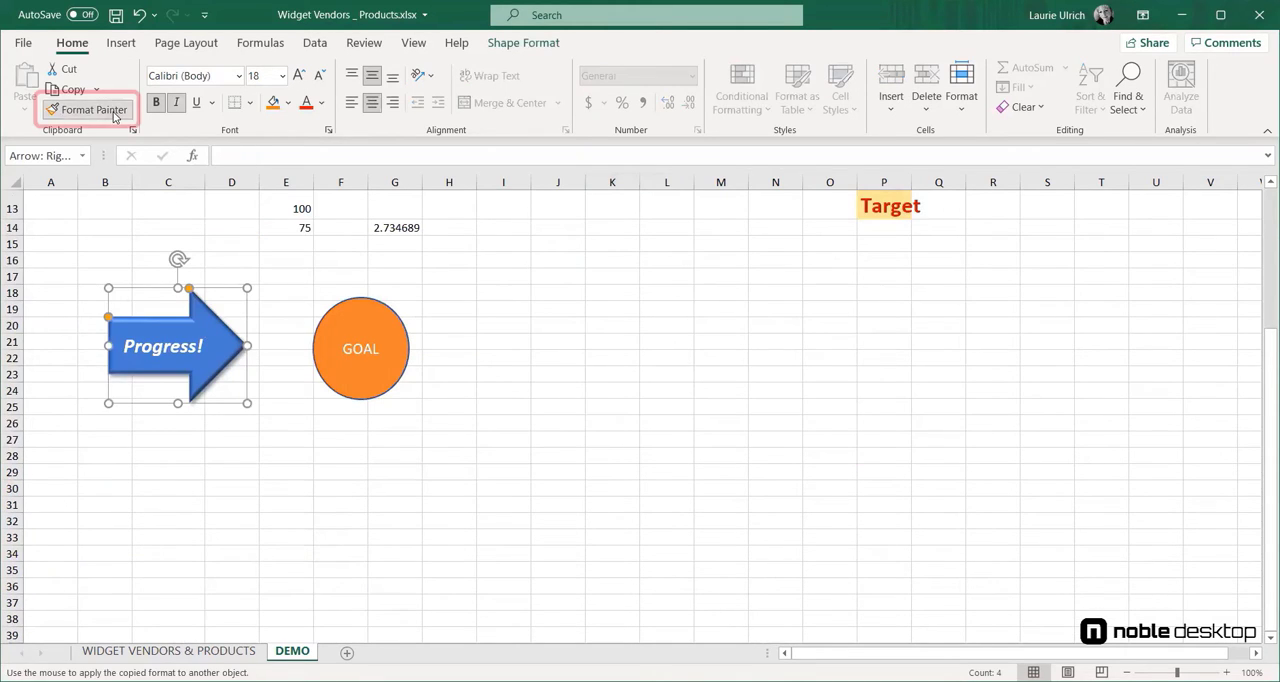
click(368, 342)
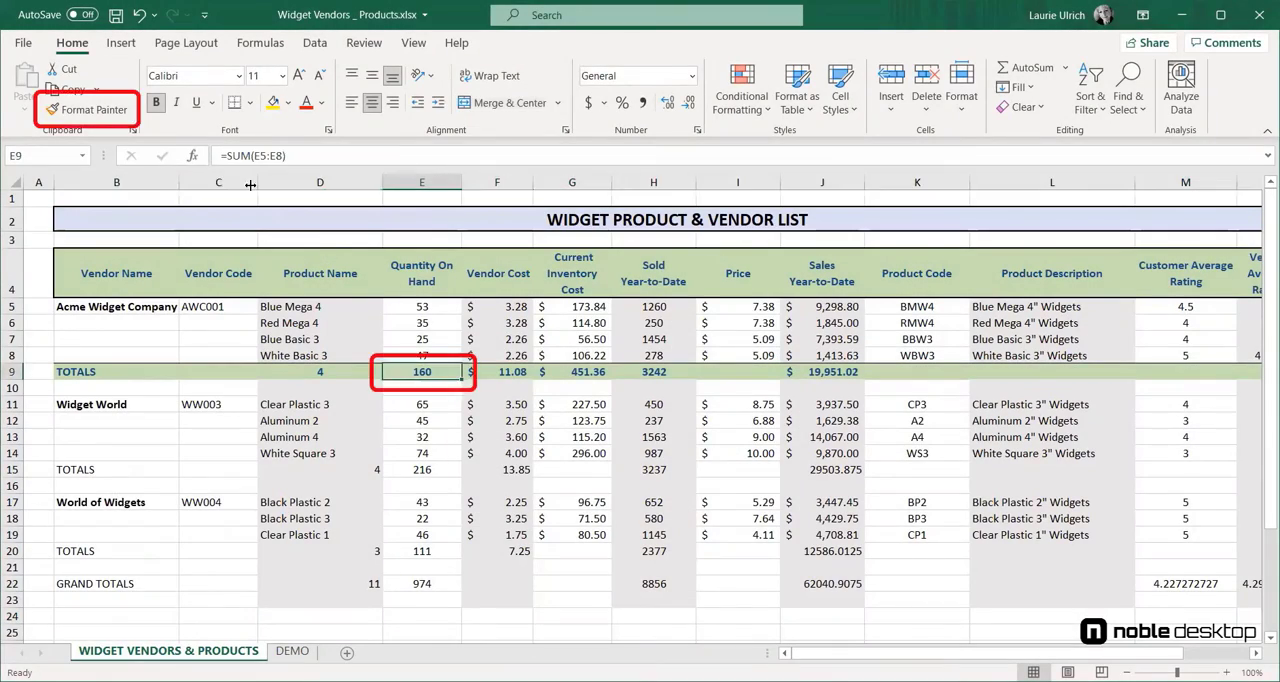
Step: Copy the formatting of the totals cell E9 to the grand total cell E22 with Format Painter
click(118, 112)
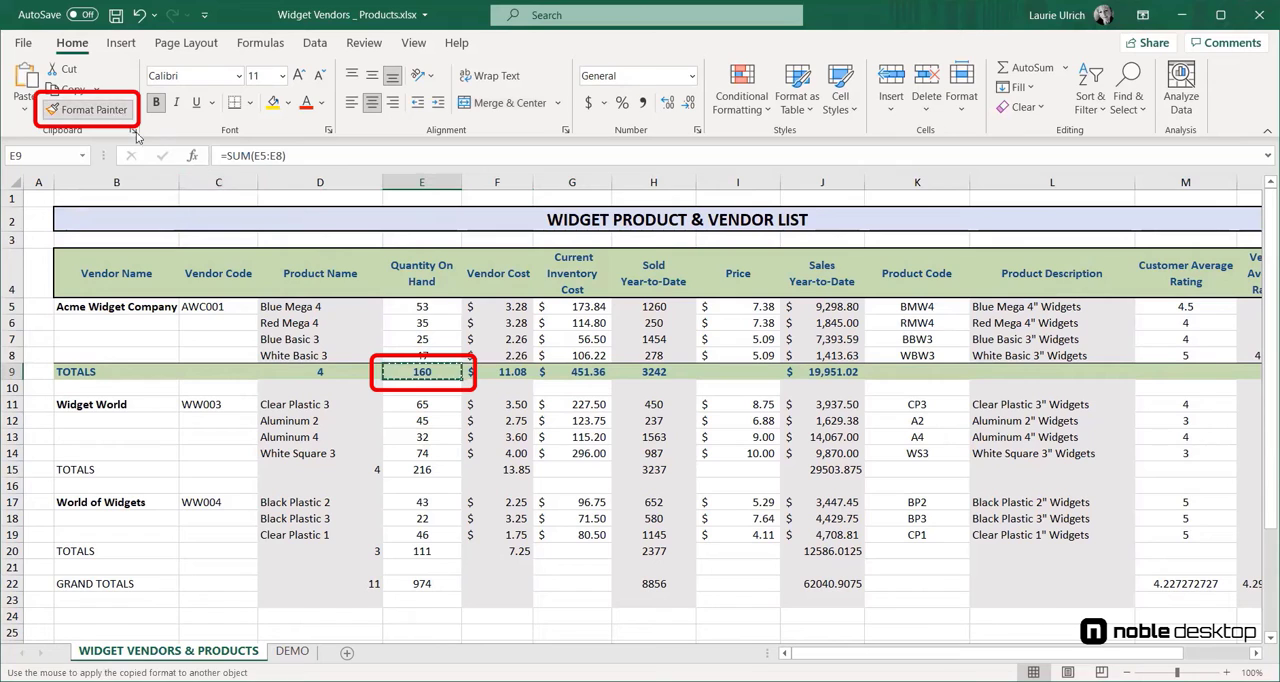
click(437, 582)
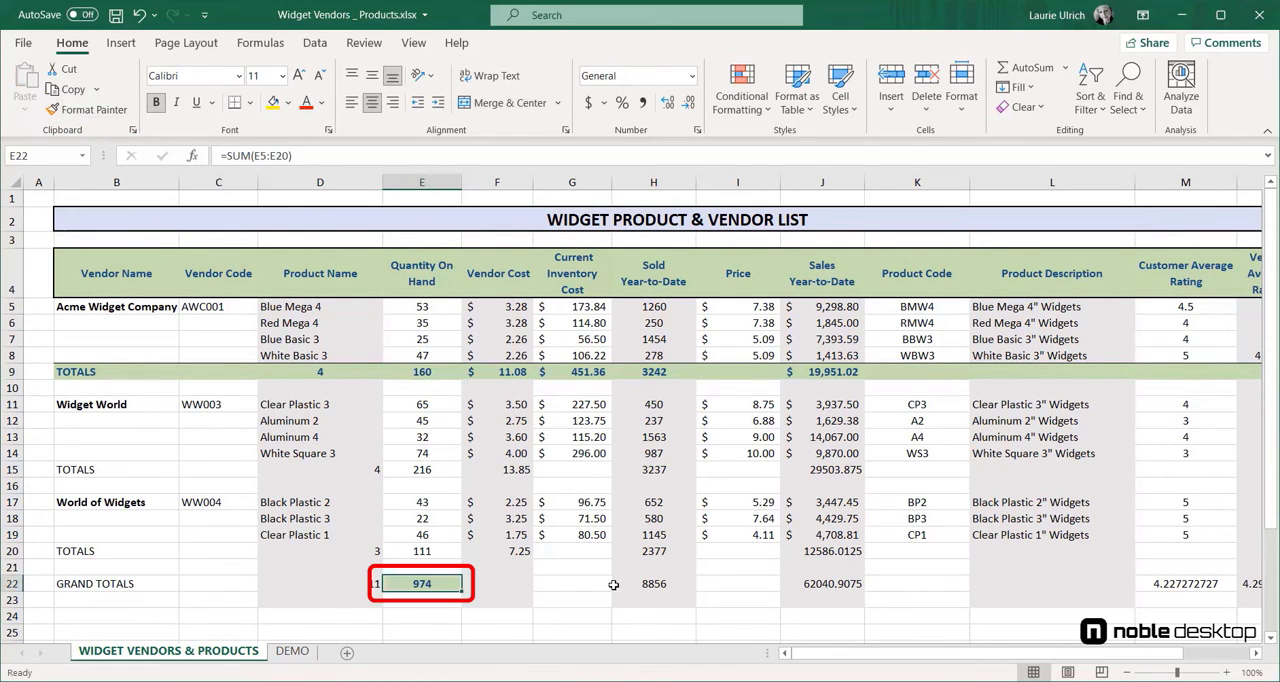
click(606, 596)
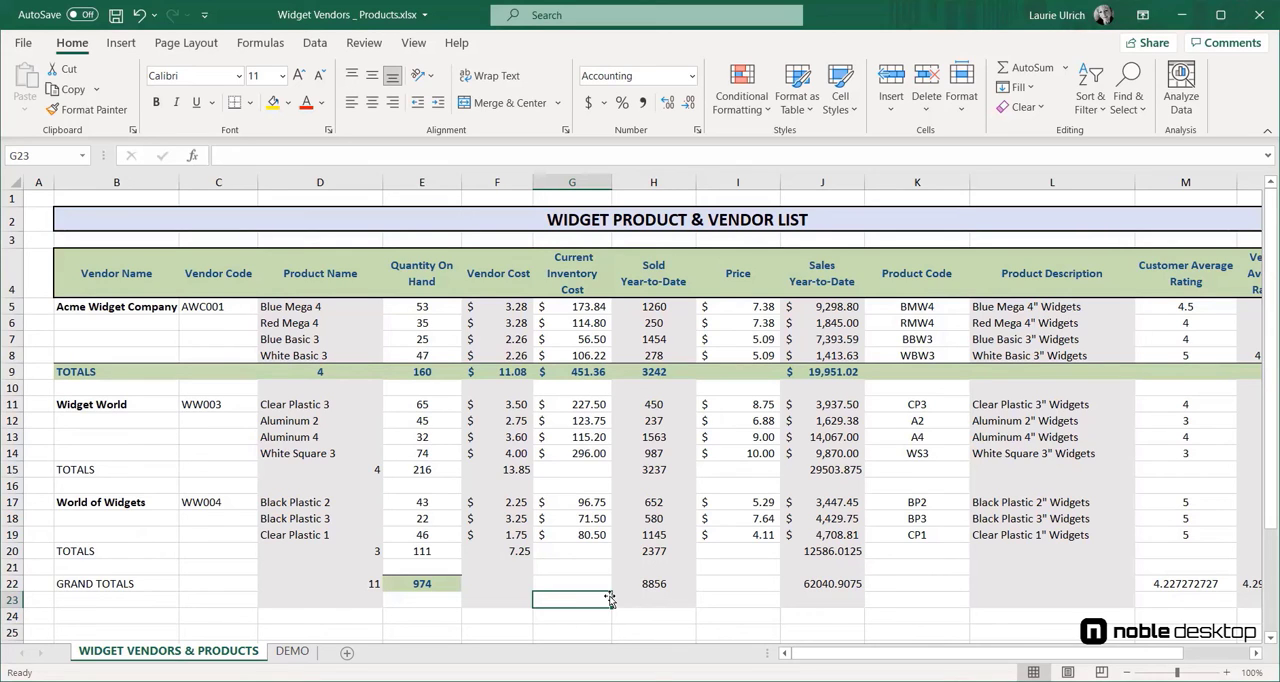
Step: Remove the border from the grand total cell E22 by applying No Border
click(438, 585)
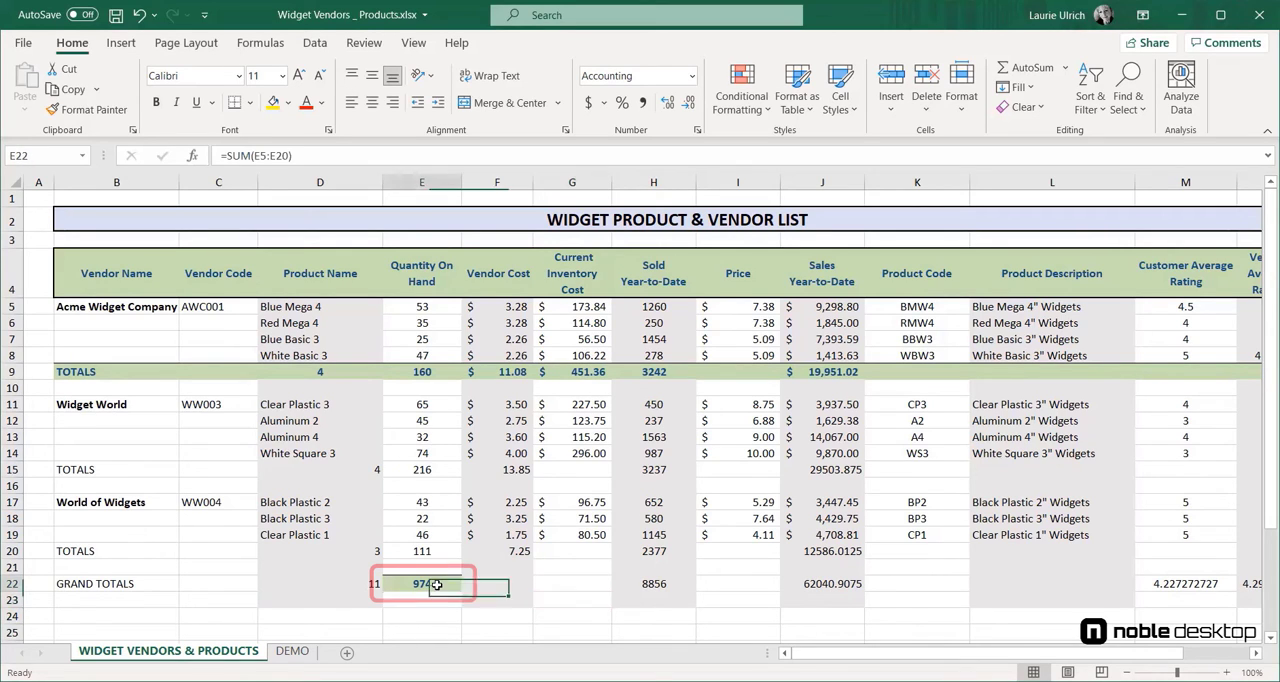
click(250, 103)
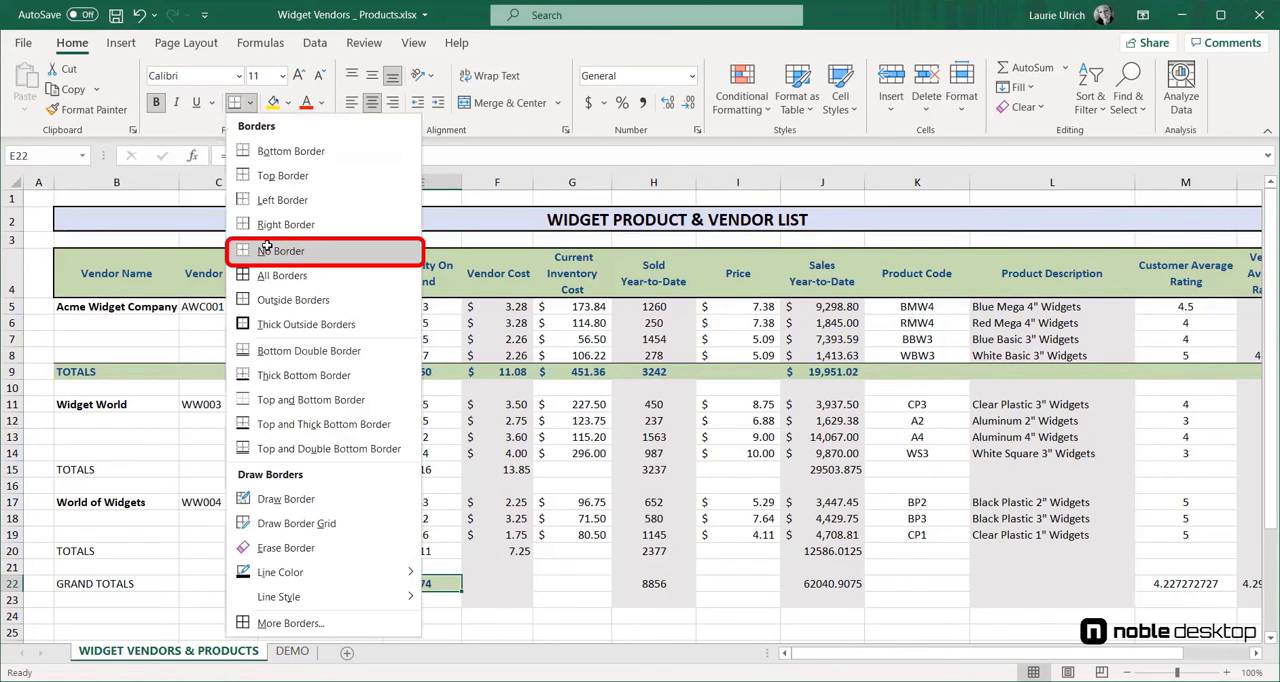
click(572, 596)
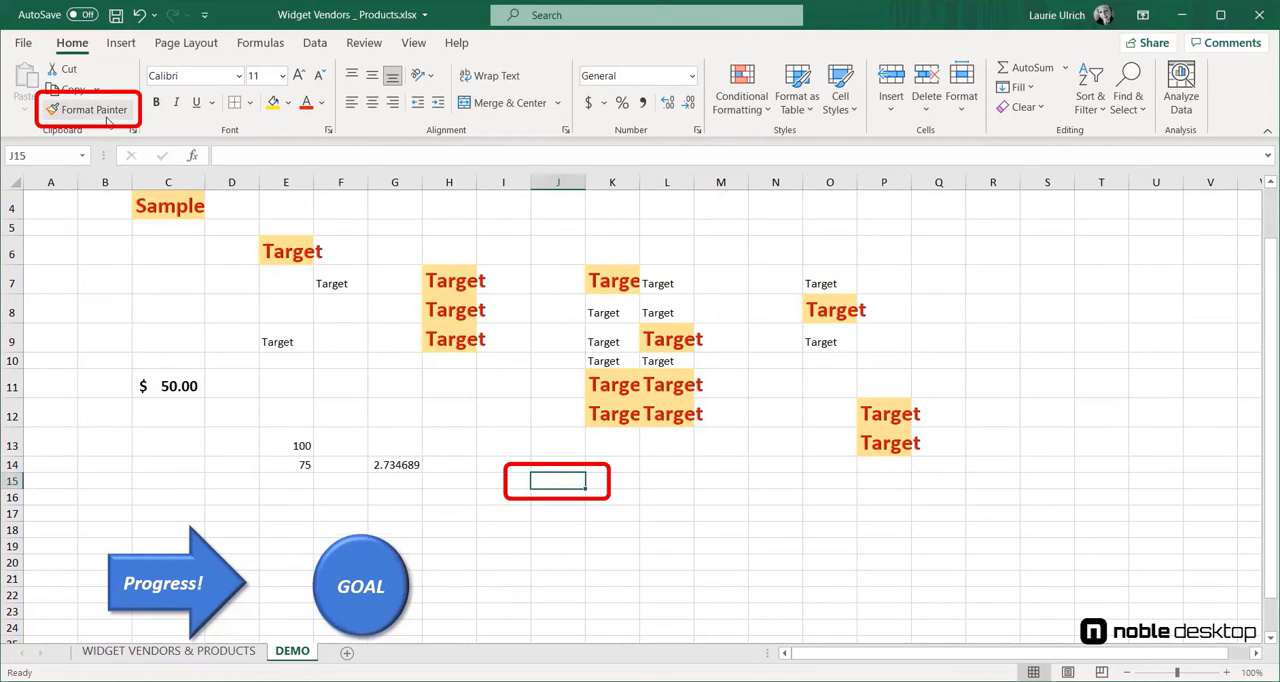
Step: Strip the formatting from E6:Q13 by painting the blank cell J15's format over the range
click(100, 110)
mouse_move(303, 251)
mouse_down()
mouse_move(745, 362)
mouse_move(905, 425)
mouse_move(919, 453)
mouse_up()
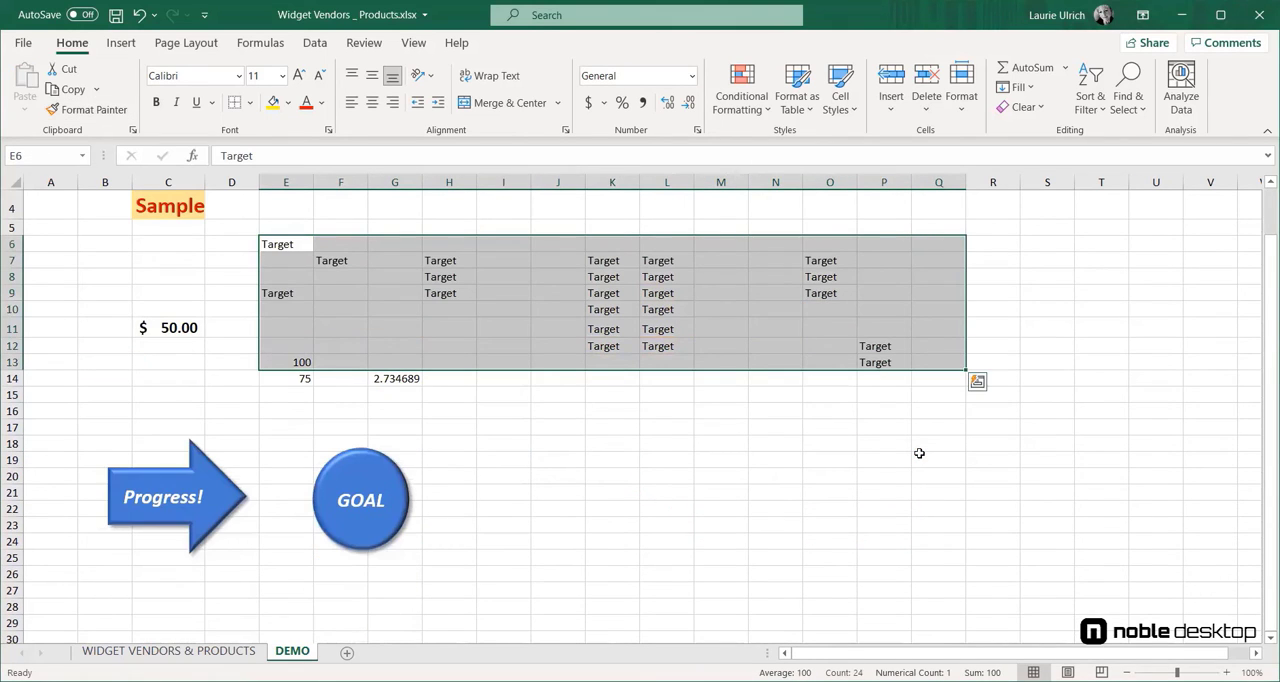
click(888, 455)
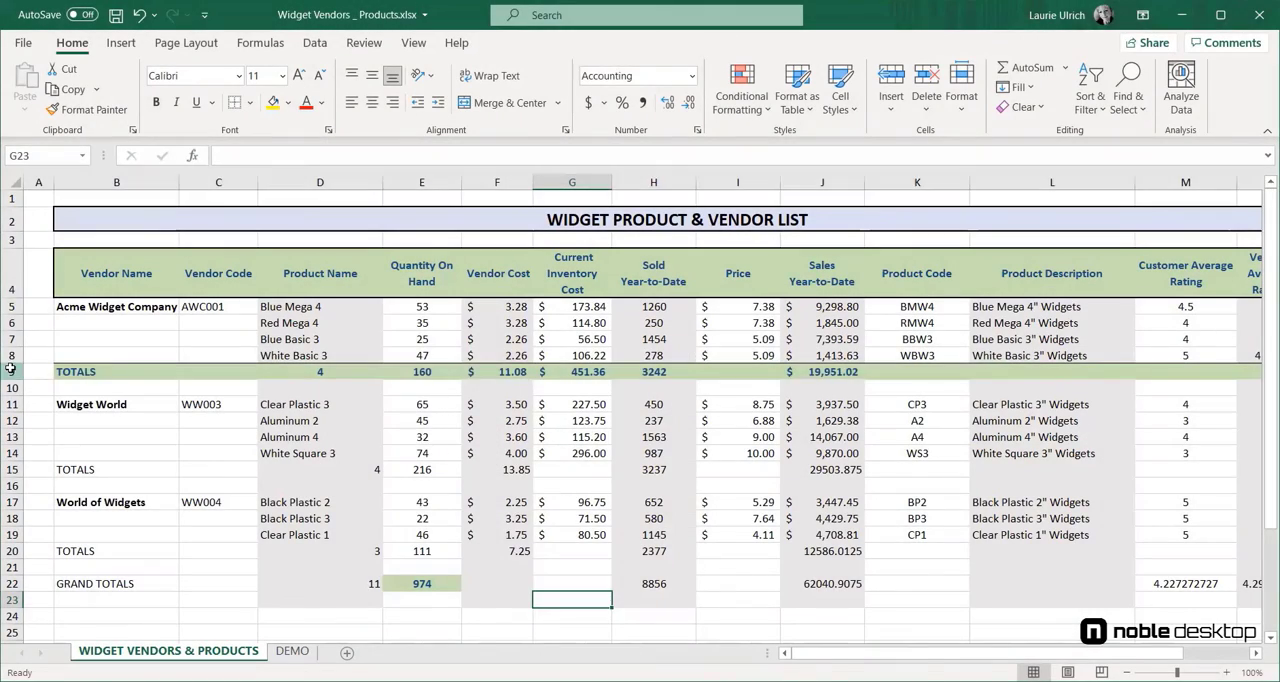
Step: Copy the entire TOTALS row 9 formatting to TOTALS rows 15 and 20 with a locked Format Painter, and turn the painter off
click(11, 370)
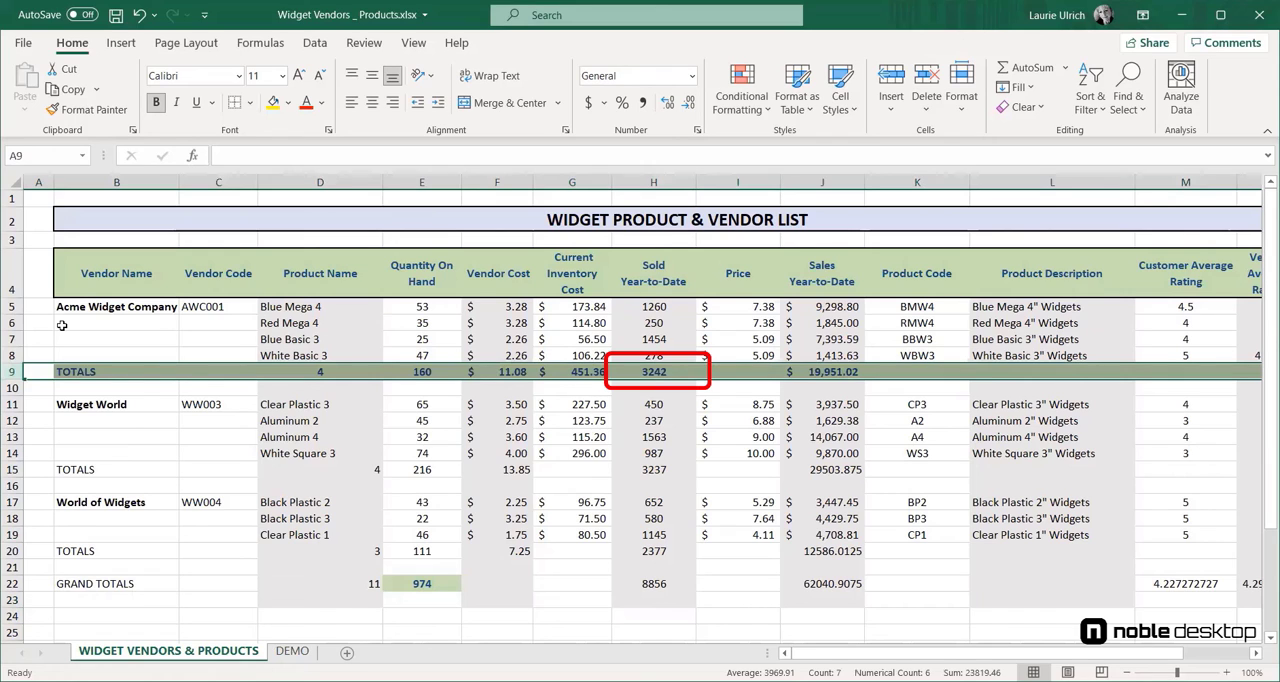
click(100, 109)
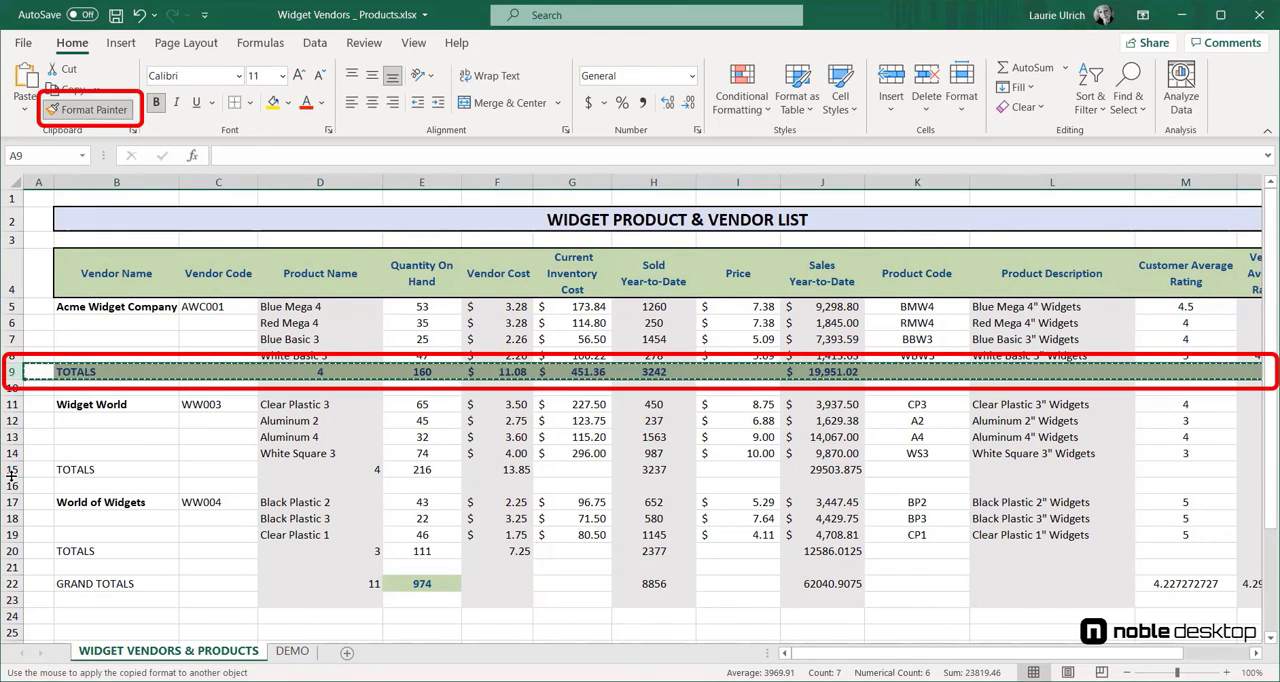
click(12, 470)
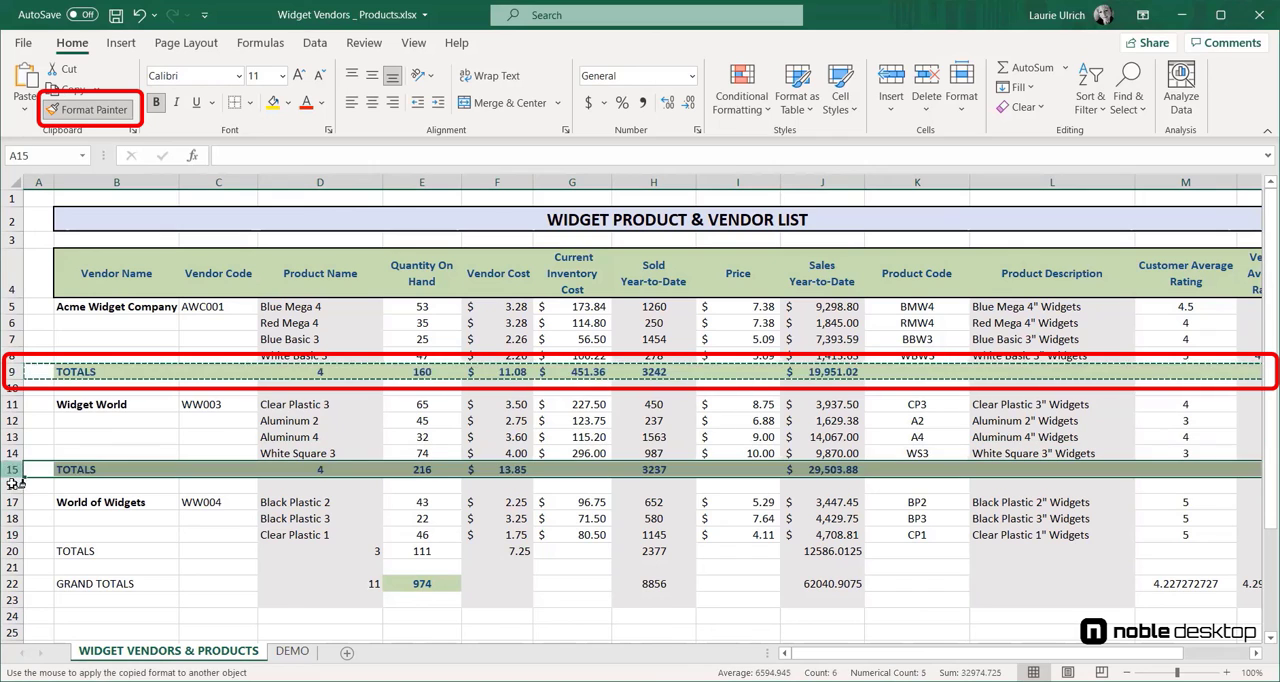
click(17, 551)
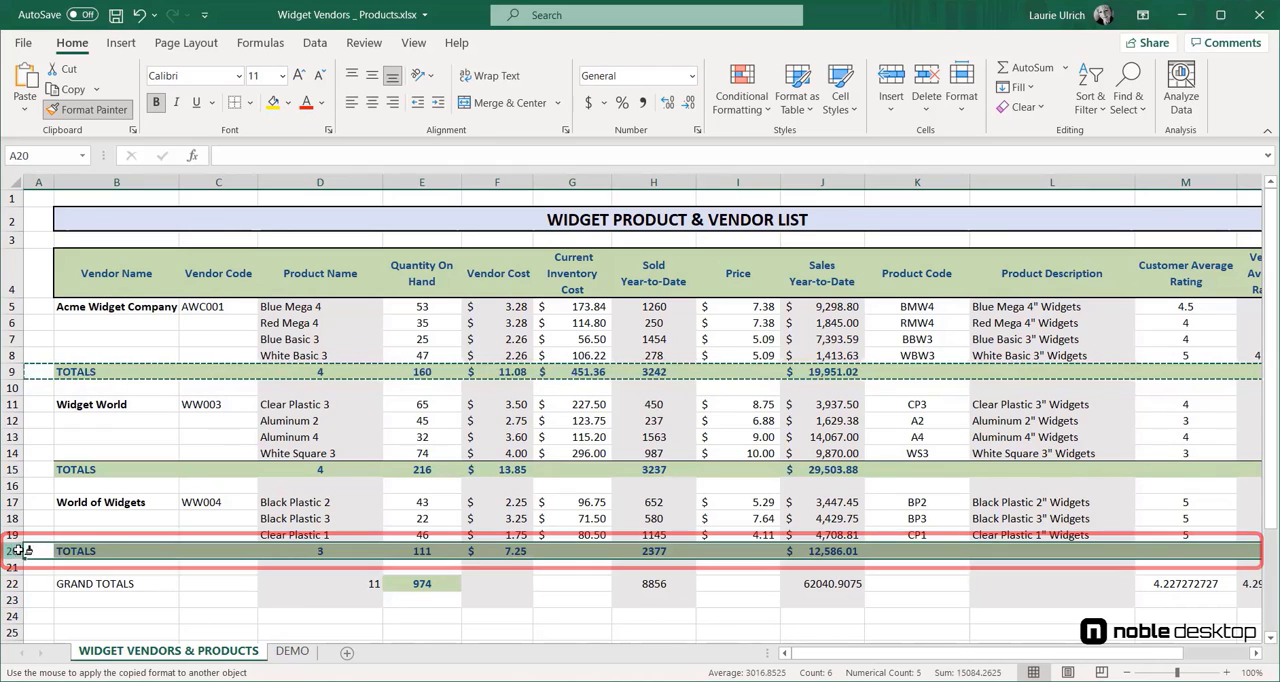
click(106, 110)
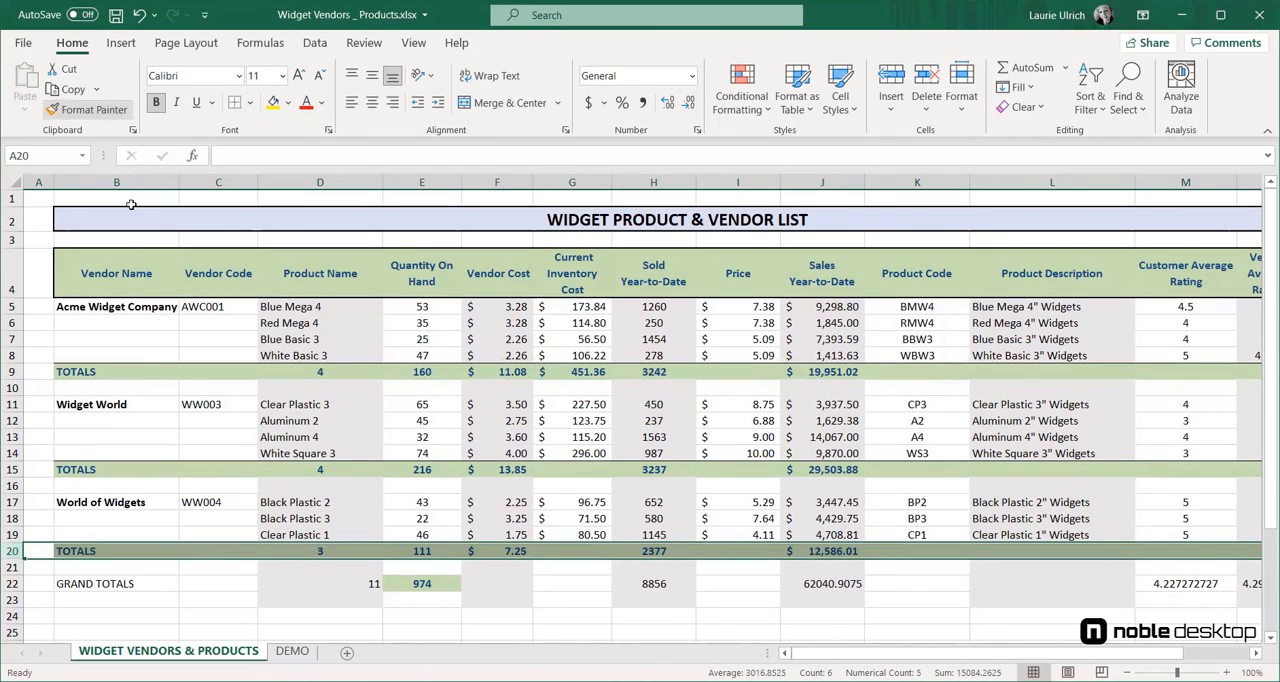
click(510, 620)
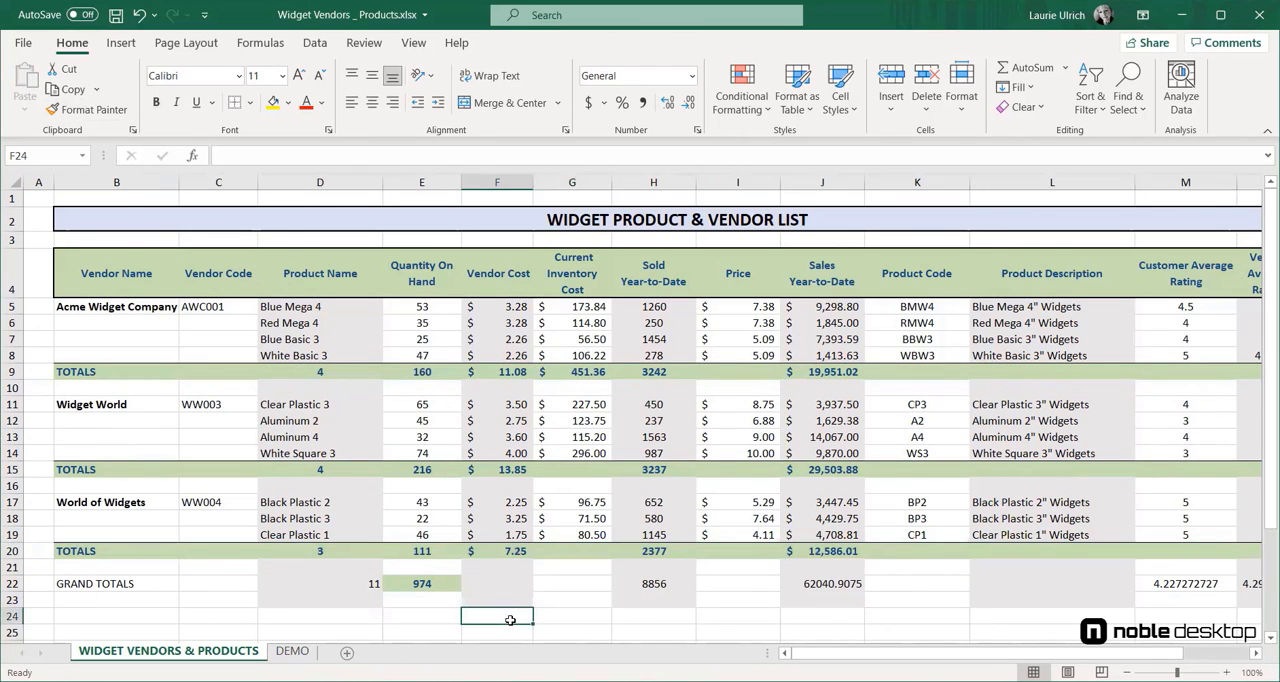